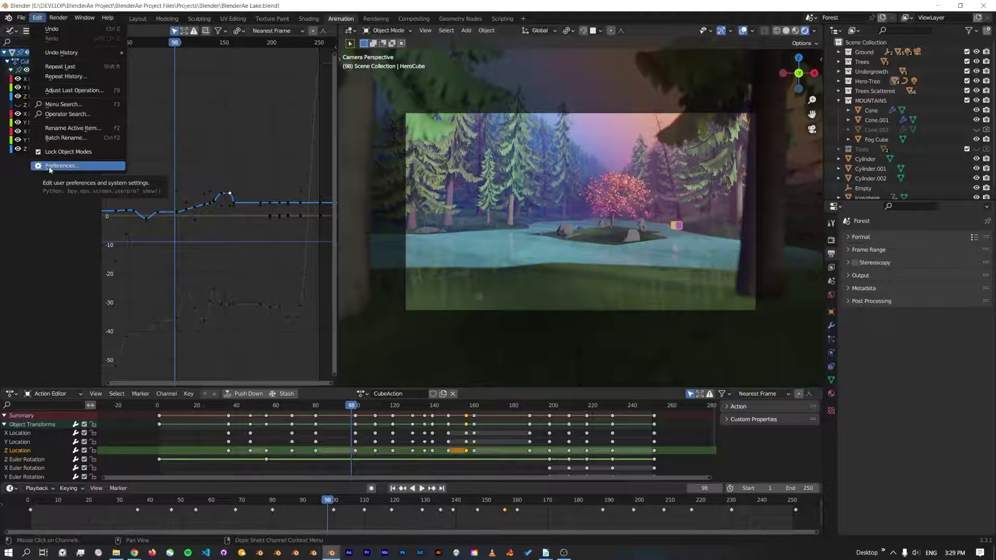
- Open Blender's Preferences on the Add-ons section
{"action": "left_click", "coordinate": [50, 166]}
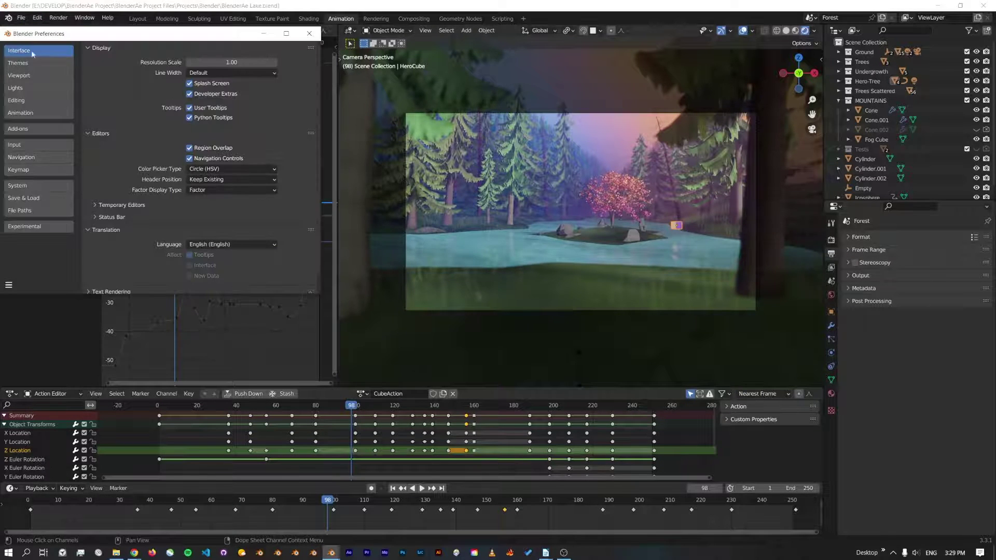
{"action": "left_click", "coordinate": [19, 131]}
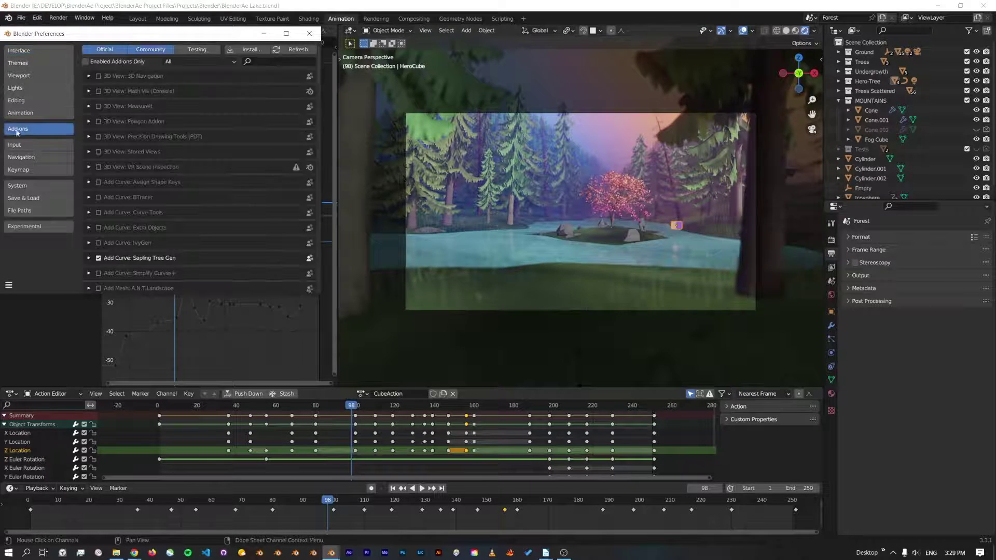
- Install the add-on from BlenderAe.zip in the BlenderAe_v1_3_0_package_unzip folder
{"action": "left_click", "coordinate": [254, 49]}
{"action": "left_click", "coordinate": [257, 50]}
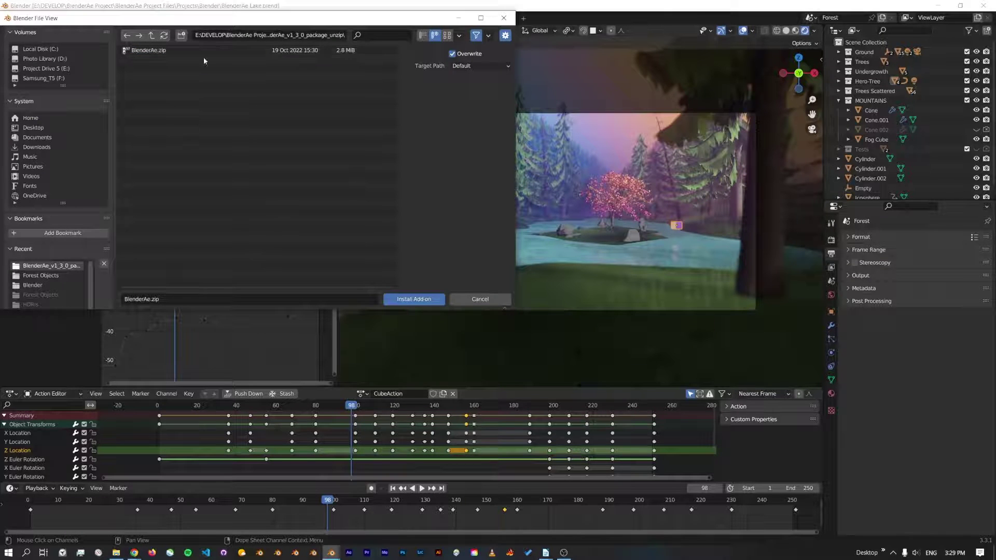
{"action": "left_click", "coordinate": [151, 35]}
{"action": "left_click", "coordinate": [150, 139]}
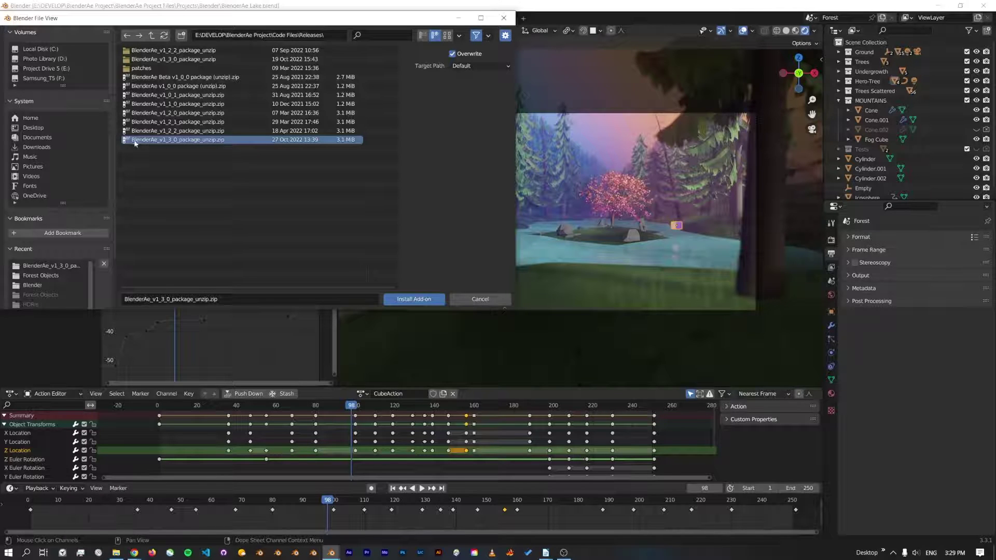
{"action": "left_click", "coordinate": [150, 59]}
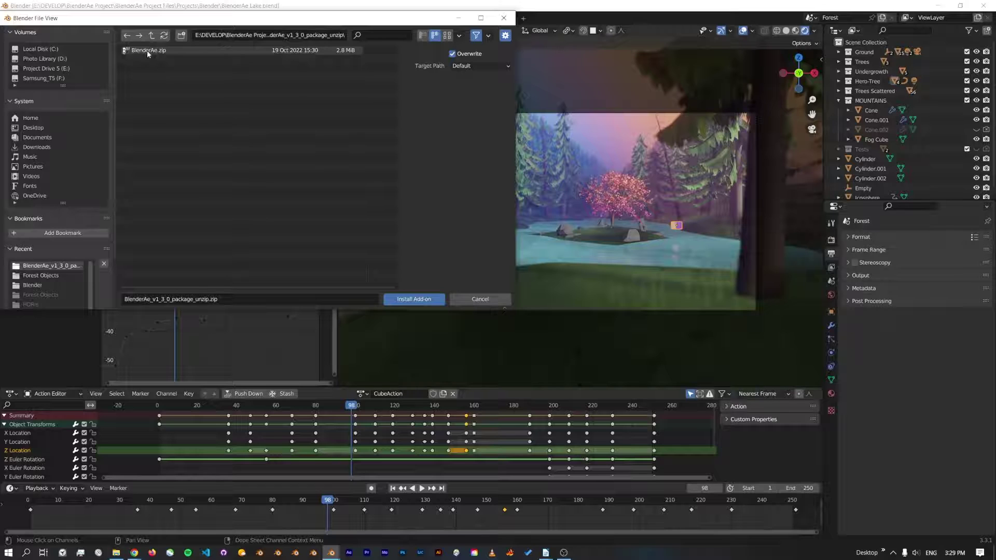
{"action": "left_click", "coordinate": [147, 51]}
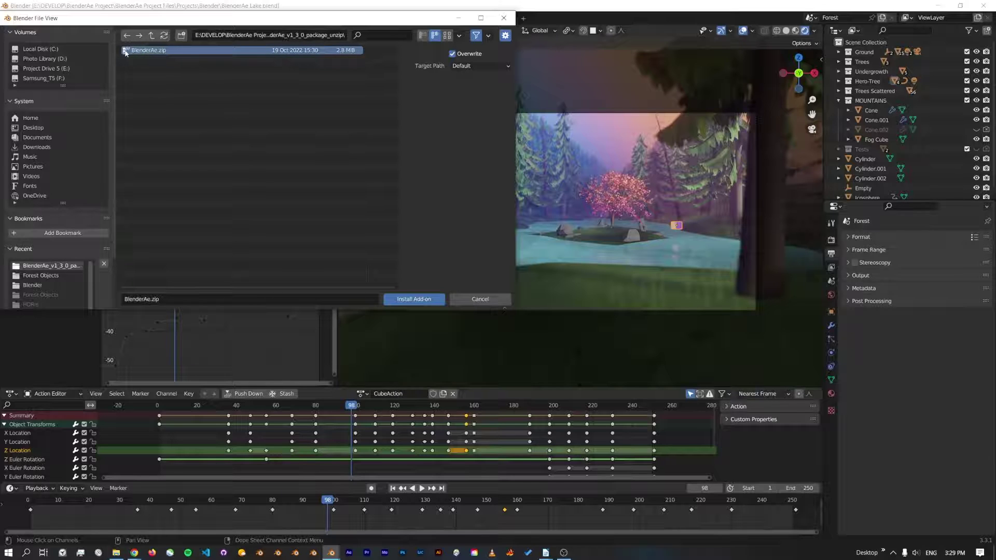
{"action": "left_click", "coordinate": [420, 300]}
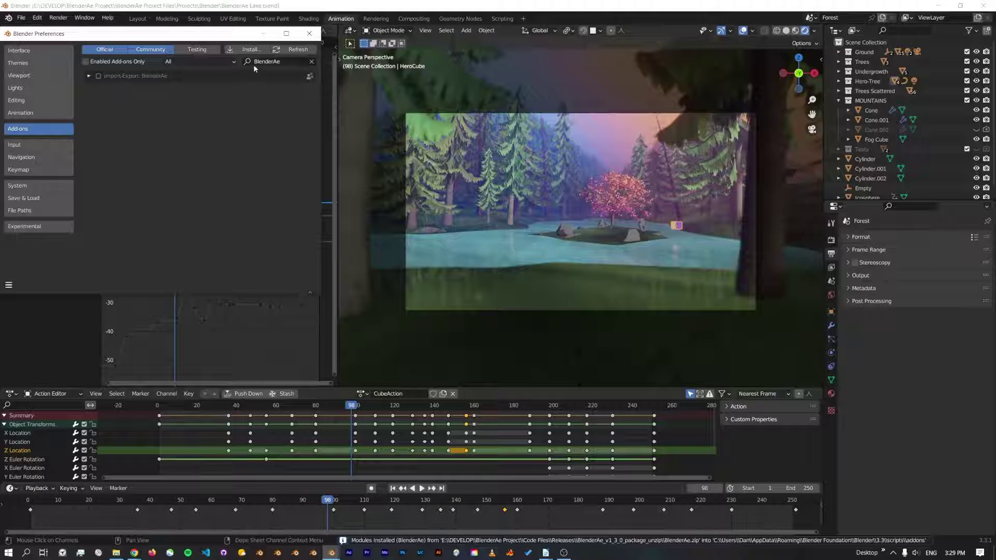
- Enable Import-Export: BlenderAe and bring up its BlenderAe panel in the viewport sidebar
{"action": "left_click", "coordinate": [98, 76]}
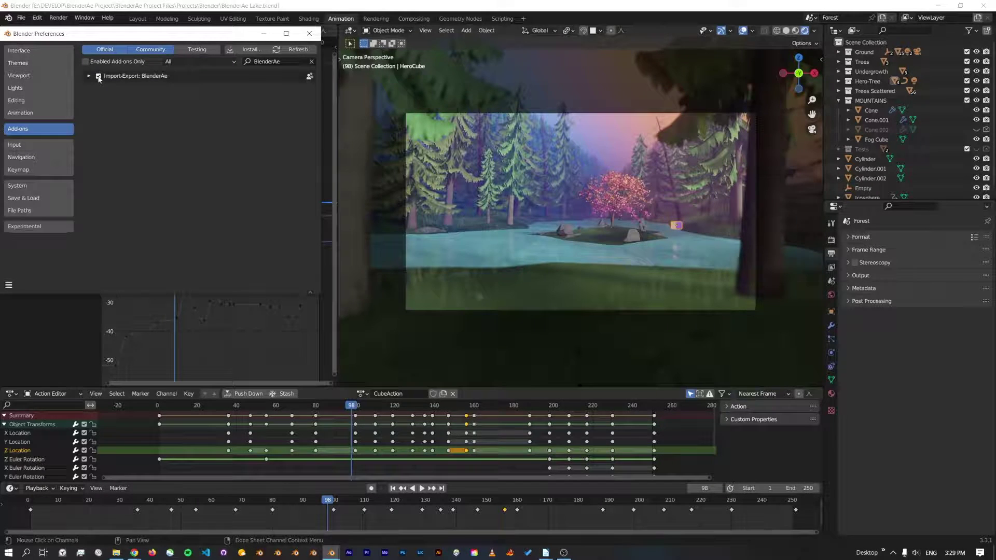
{"action": "left_click", "coordinate": [88, 76]}
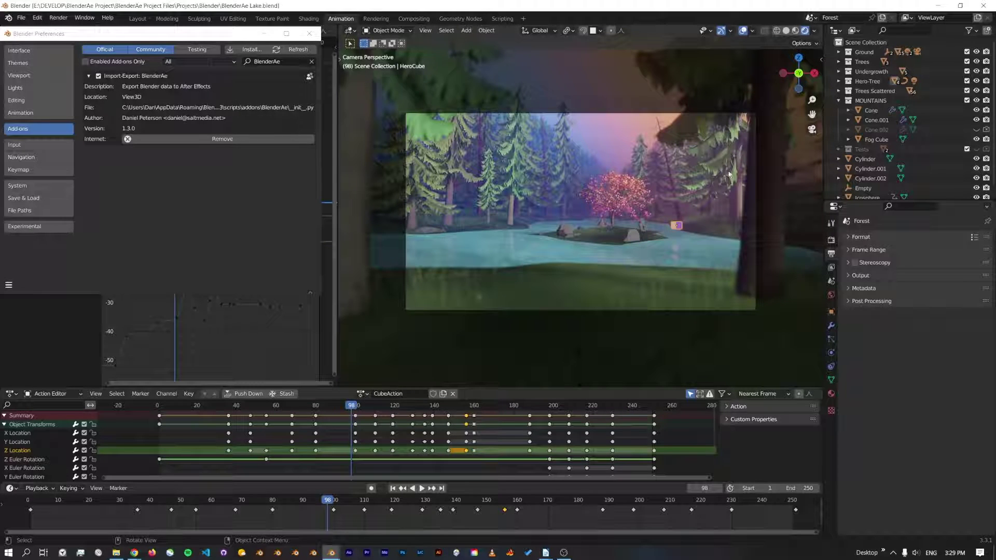
{"action": "key", "text": "n"}
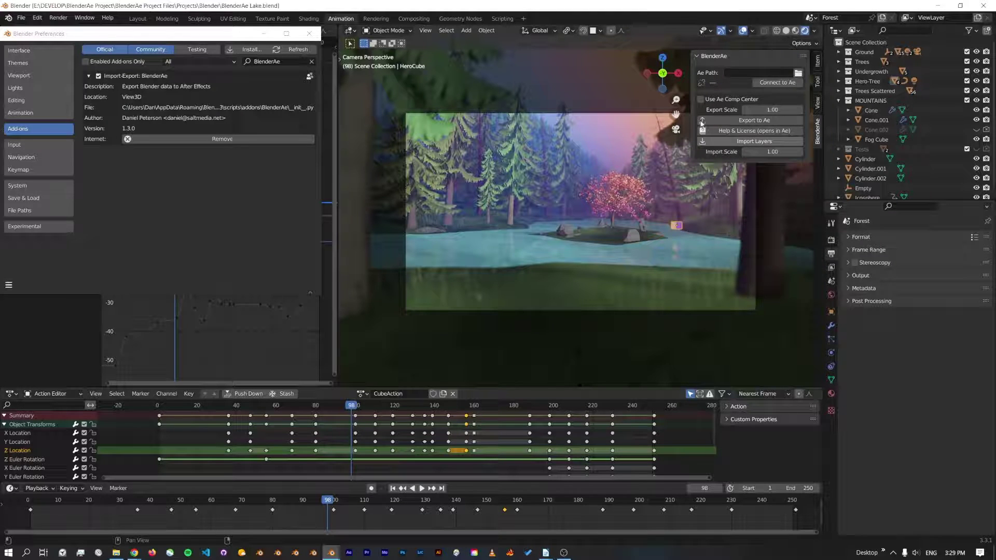
{"action": "left_click", "coordinate": [818, 106]}
{"action": "left_click", "coordinate": [819, 64]}
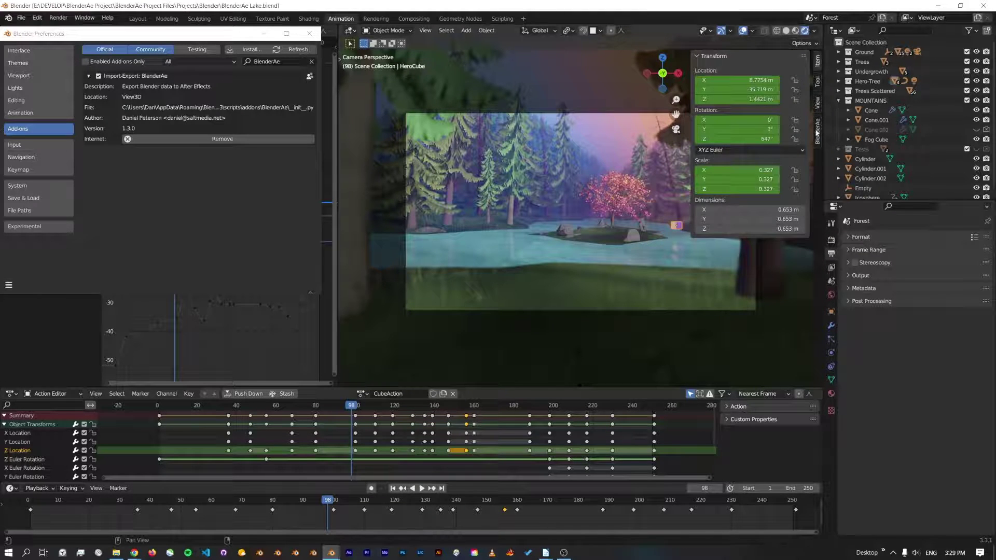
{"action": "left_click", "coordinate": [818, 132]}
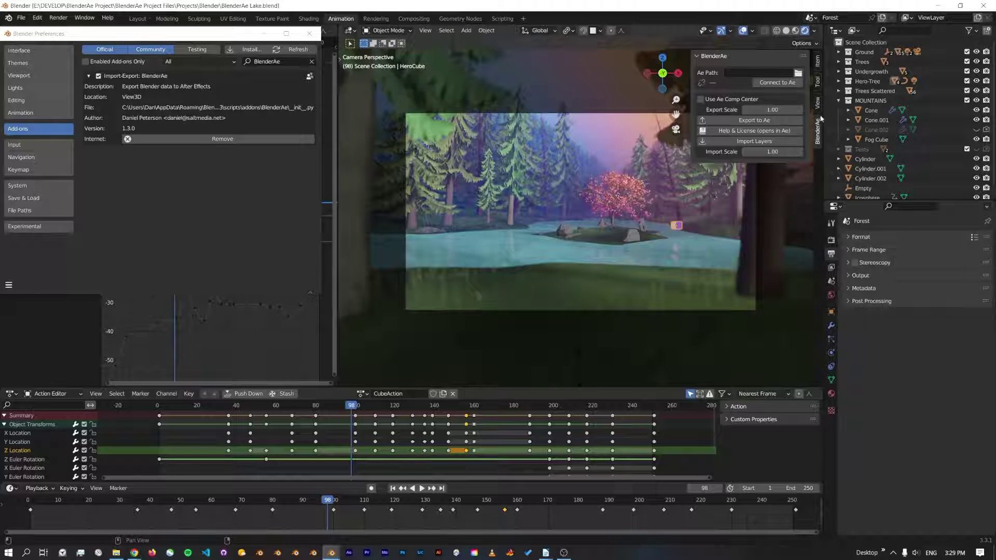
- Toggle the BlenderAe add-on off and back on, then close Preferences
{"action": "left_click", "coordinate": [99, 77]}
{"action": "left_click", "coordinate": [98, 76]}
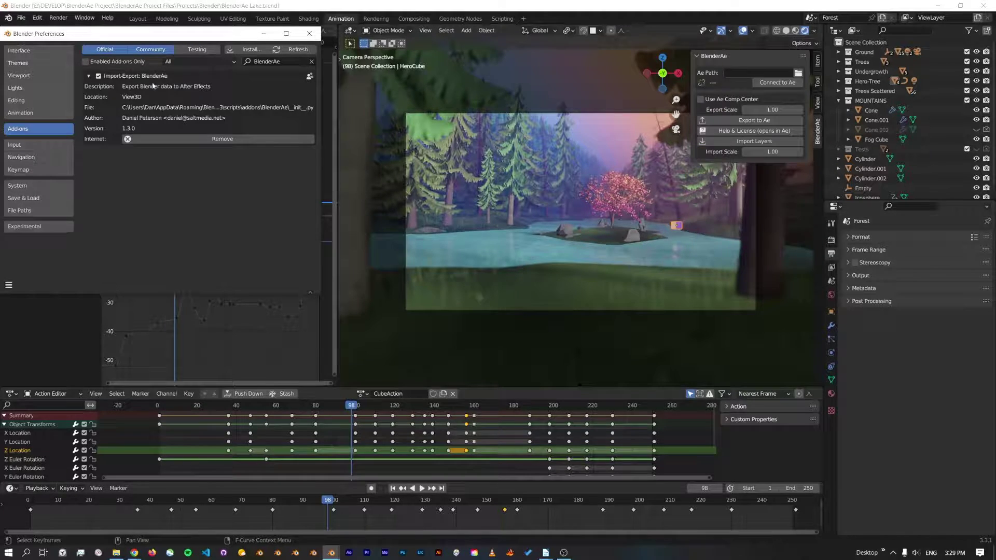
{"action": "left_click", "coordinate": [310, 33]}
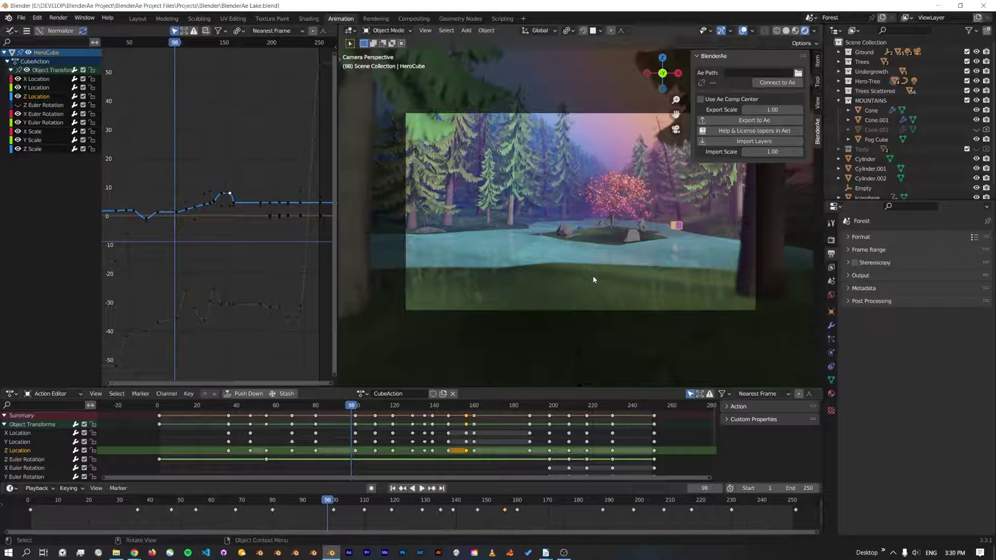
- Try Connect to Ae, launch After Effects from the taskbar, and return to Blender
{"action": "left_click", "coordinate": [777, 83]}
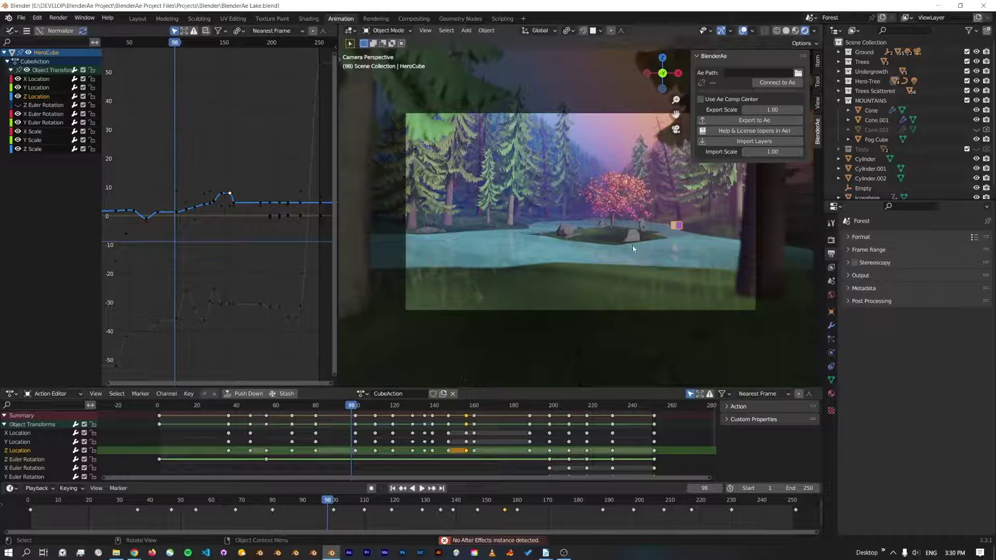
{"action": "left_click", "coordinate": [350, 553]}
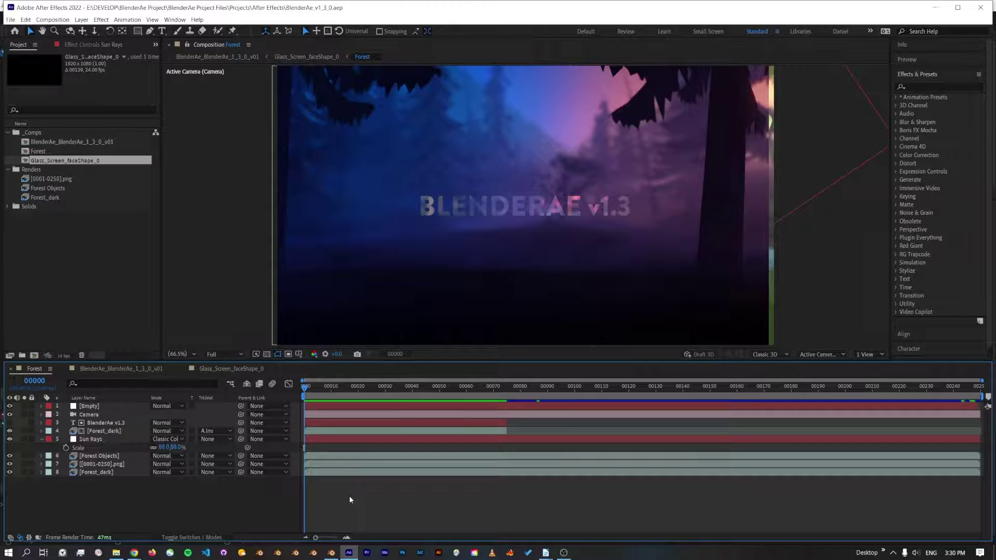
{"action": "left_click", "coordinate": [331, 553]}
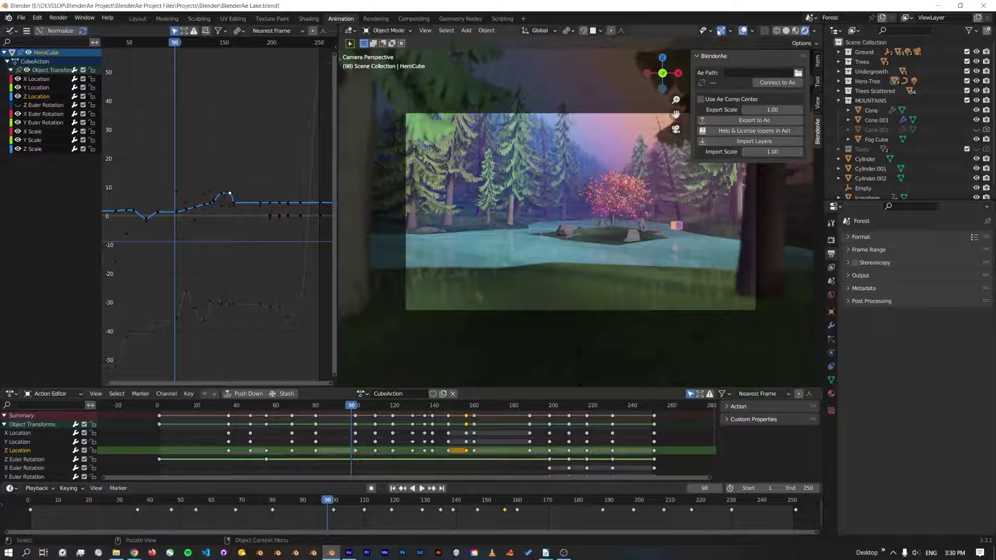
{"action": "left_click", "coordinate": [771, 84]}
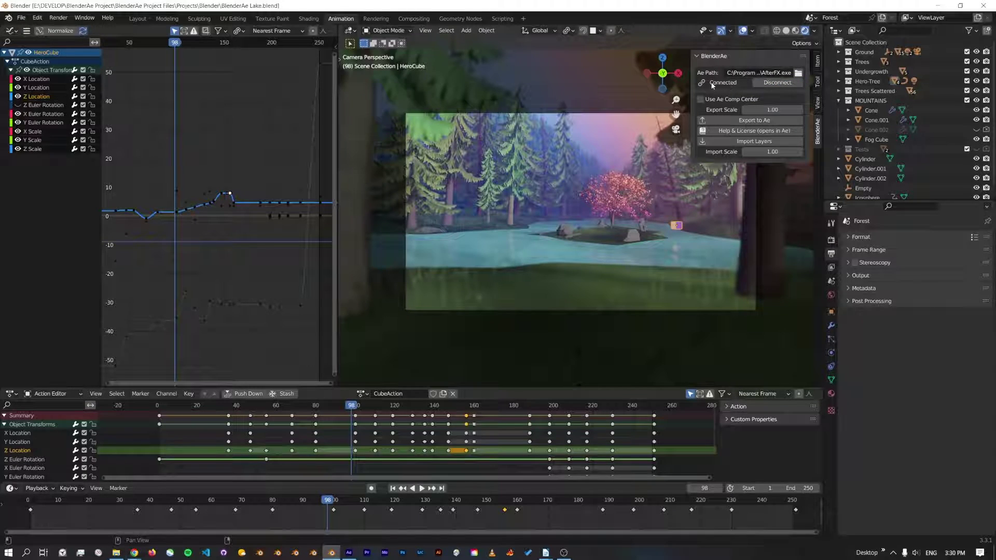
{"action": "left_click", "coordinate": [781, 85]}
- Browse for the Ae Path from C: into Program Files' After Effects 2022 Support Files folder
{"action": "left_click", "coordinate": [798, 74]}
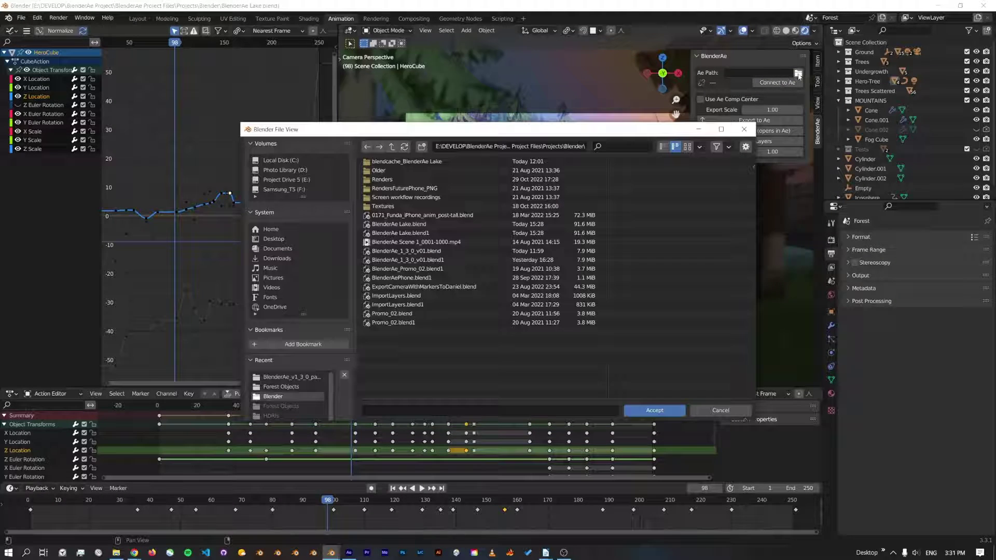
{"action": "left_click", "coordinate": [288, 160]}
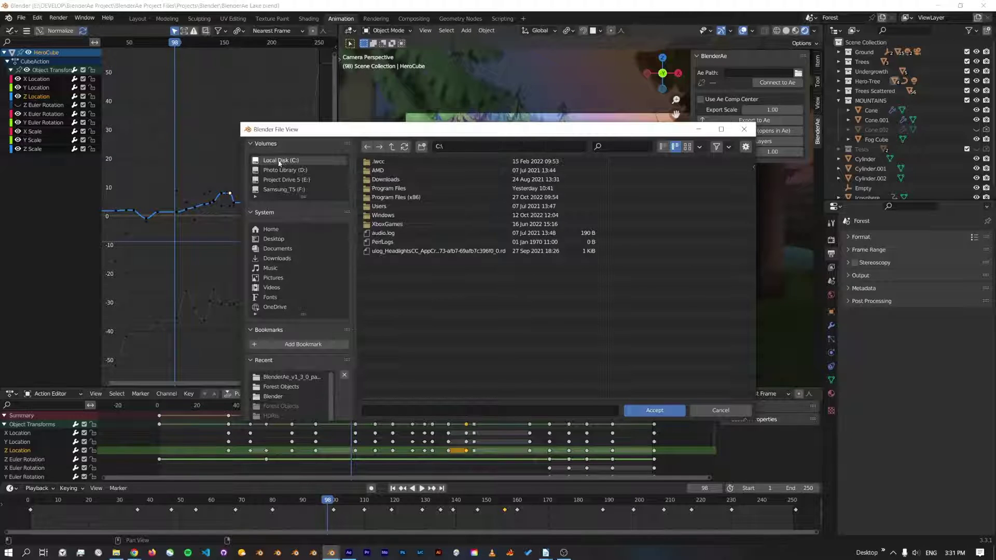
{"action": "double_click", "coordinate": [392, 188]}
{"action": "double_click", "coordinate": [379, 170]}
{"action": "double_click", "coordinate": [393, 170]}
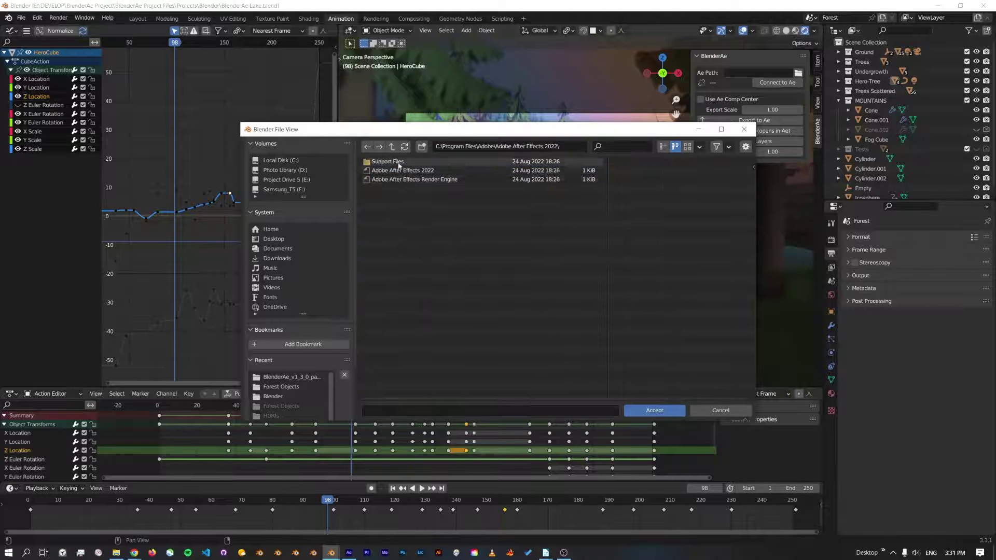
{"action": "double_click", "coordinate": [386, 162]}
- Set AfterFX.exe as the Ae Path, then clear the field and bring up File Explorer
{"action": "left_click", "coordinate": [663, 147]}
{"action": "scroll", "coordinate": [415, 286], "scroll_direction": "down", "scroll_amount": 10}
{"action": "left_click", "coordinate": [415, 366]}
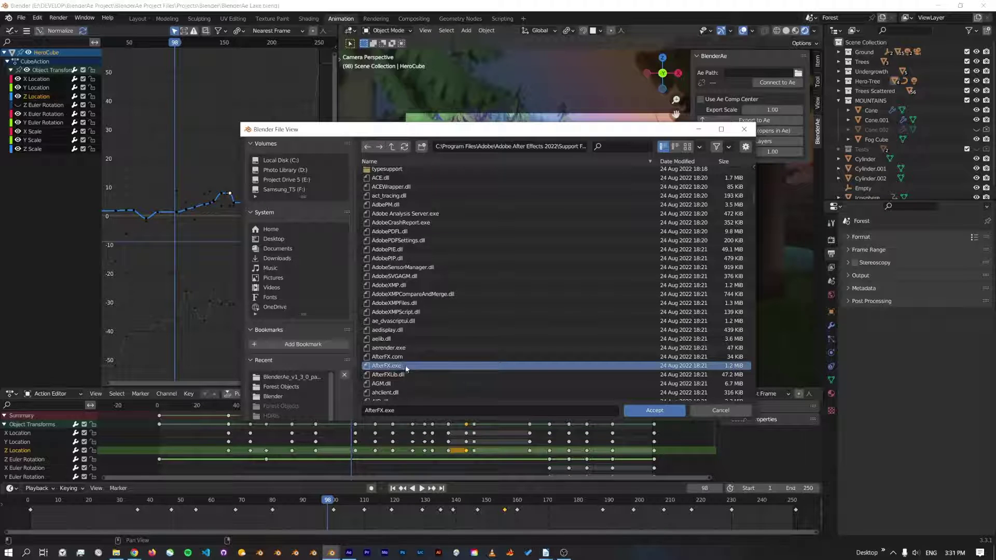
{"action": "left_click", "coordinate": [648, 410]}
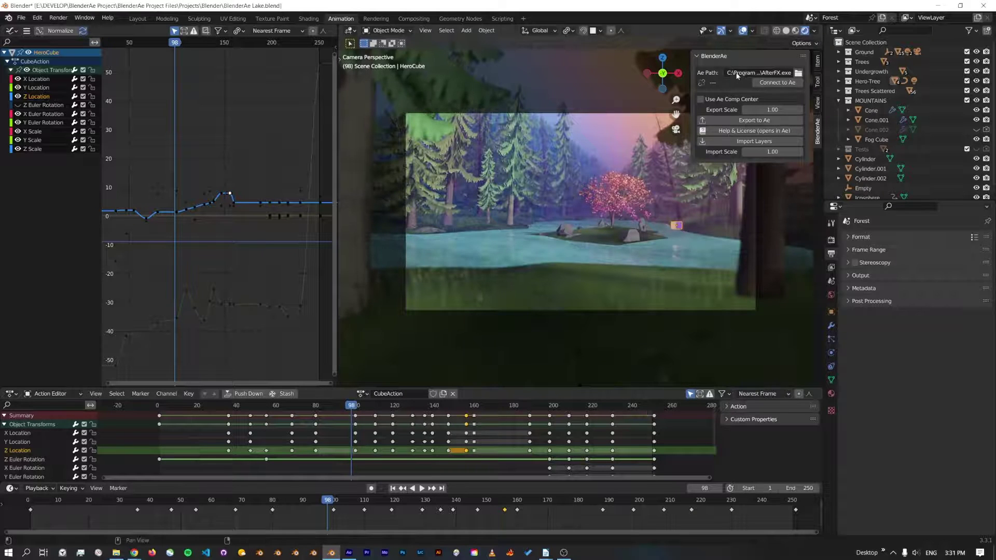
{"action": "left_click", "coordinate": [770, 73]}
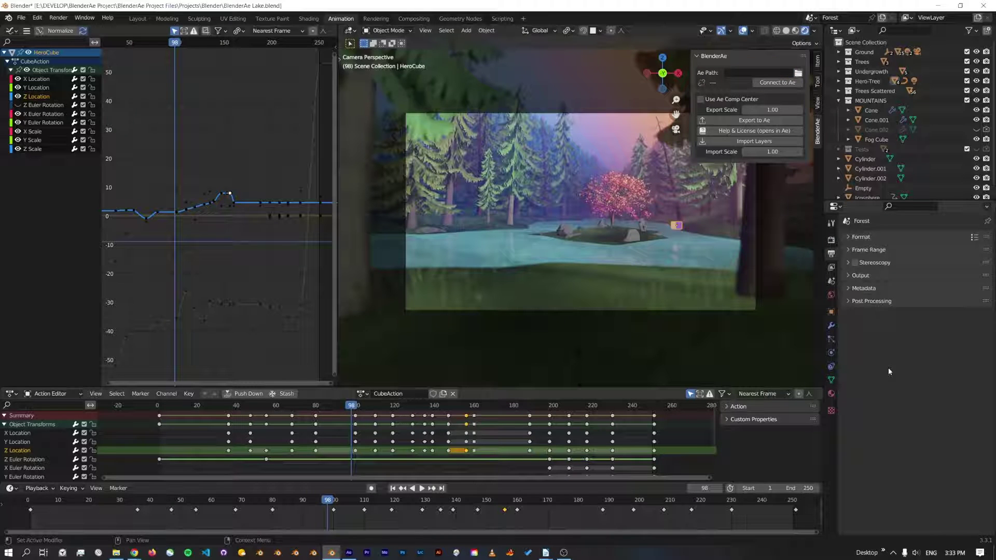
{"action": "left_click", "coordinate": [116, 553]}
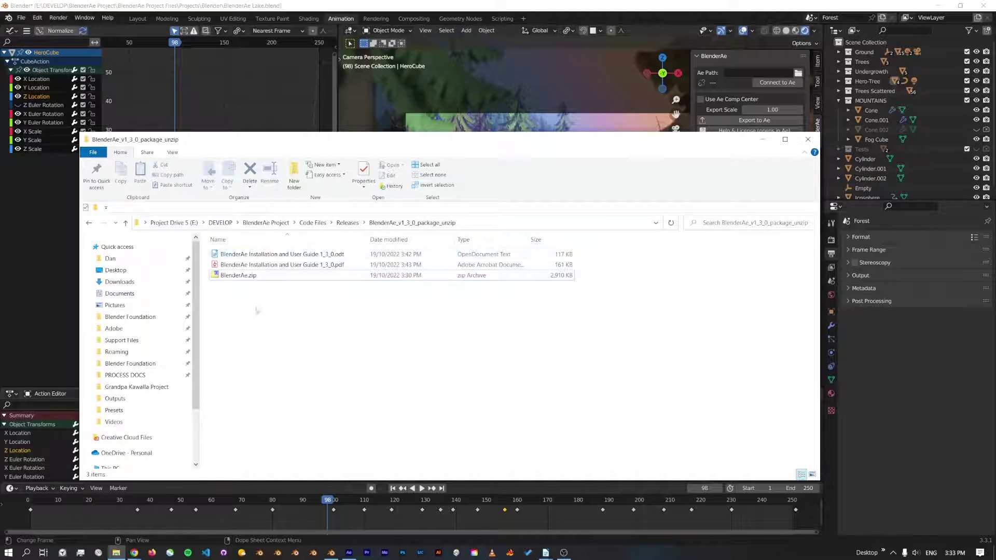
- Extract BlenderAe.zip with 7-Zip into a BlenderAe folder and open it to view the jsxbin files
{"action": "left_click", "coordinate": [236, 275]}
{"action": "right_click", "coordinate": [240, 277]}
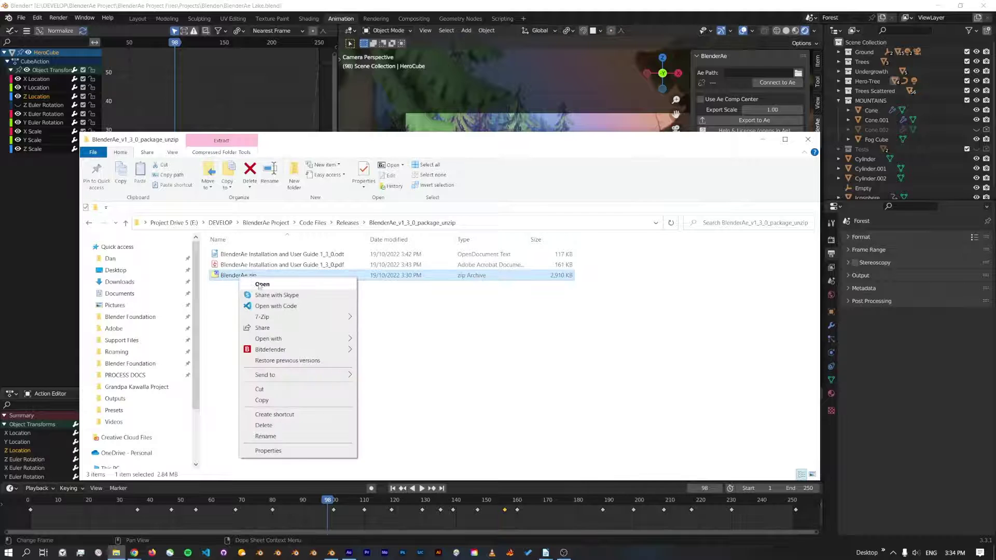
{"action": "mouse_move", "coordinate": [267, 318]}
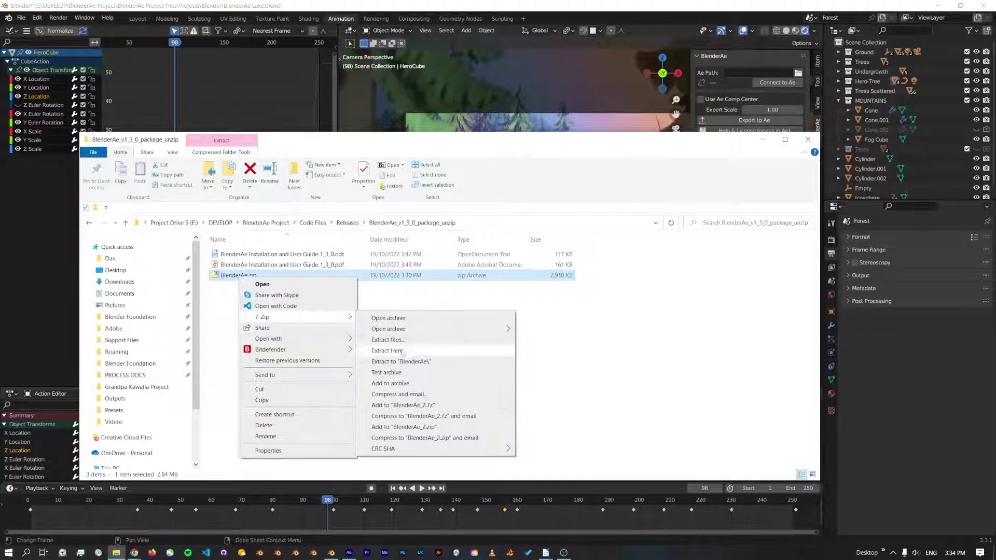
{"action": "left_click", "coordinate": [386, 362]}
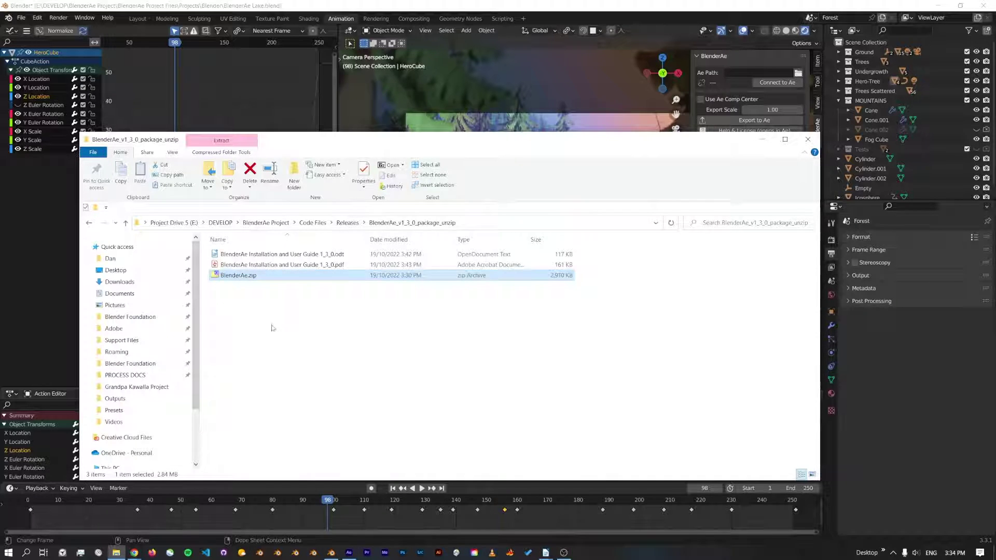
{"action": "double_click", "coordinate": [233, 254]}
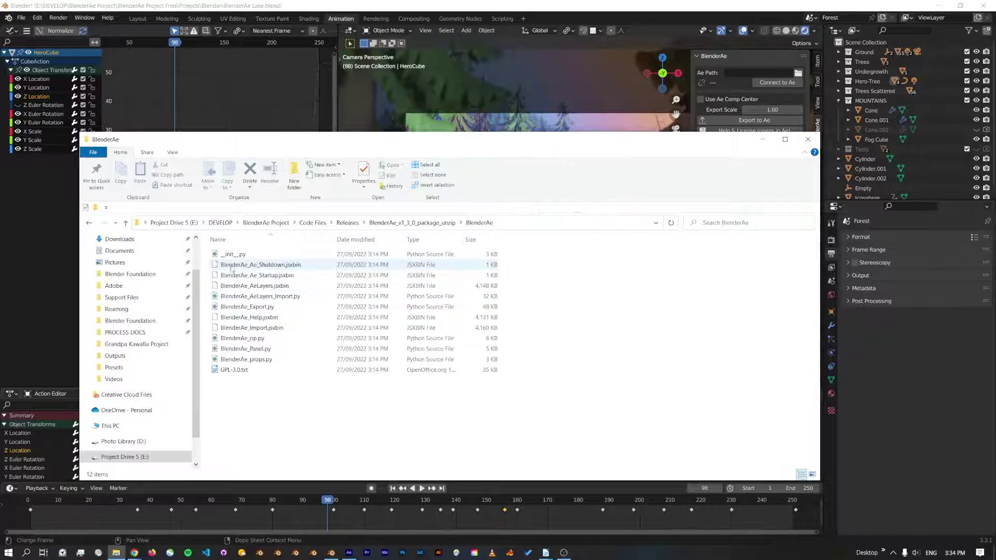
{"action": "left_click", "coordinate": [261, 267]}
{"action": "left_click", "coordinate": [271, 277]}
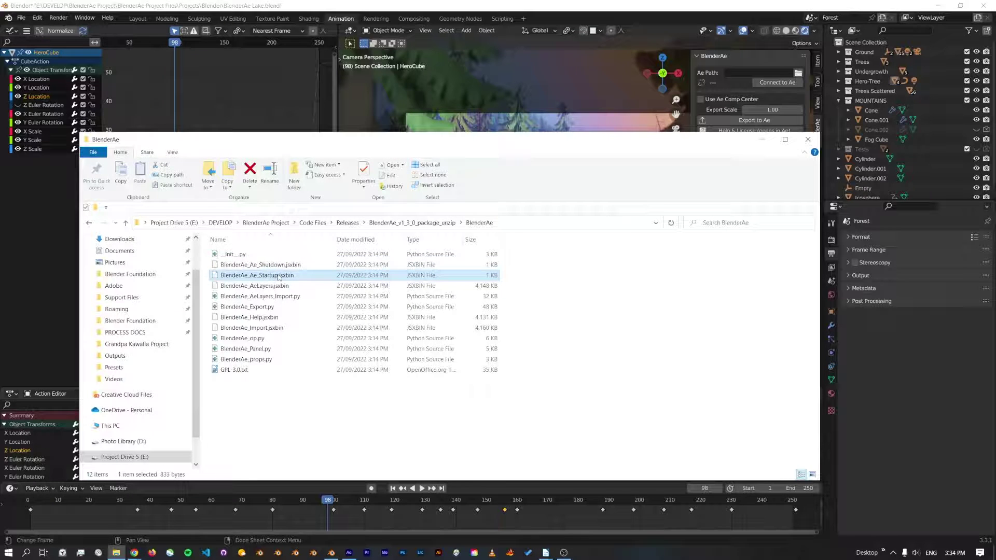
{"action": "left_click", "coordinate": [278, 267]}
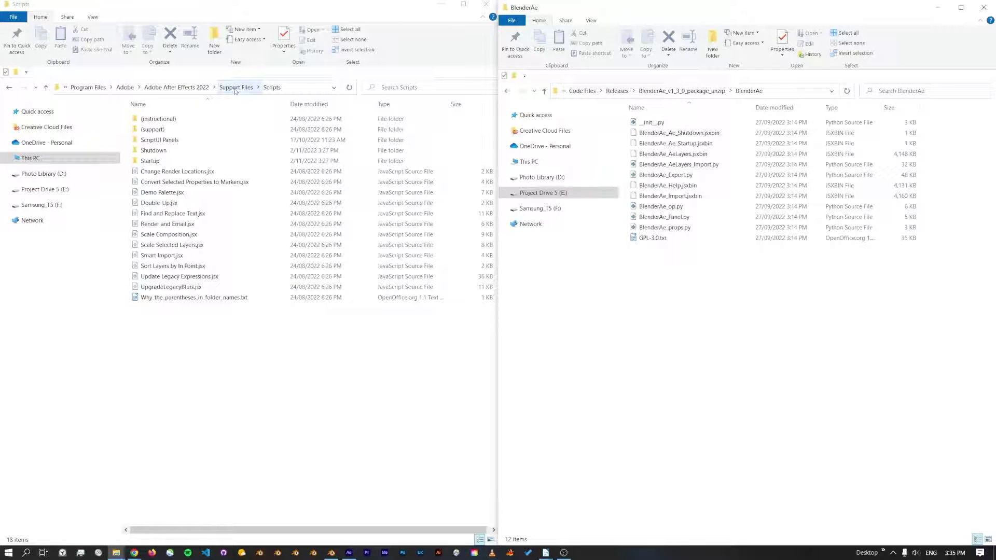
- Copy BlenderAe_Ae_Startup.jsxbin into After Effects 2022's Scripts\Startup folder with administrator permission
{"action": "left_click", "coordinate": [235, 88]}
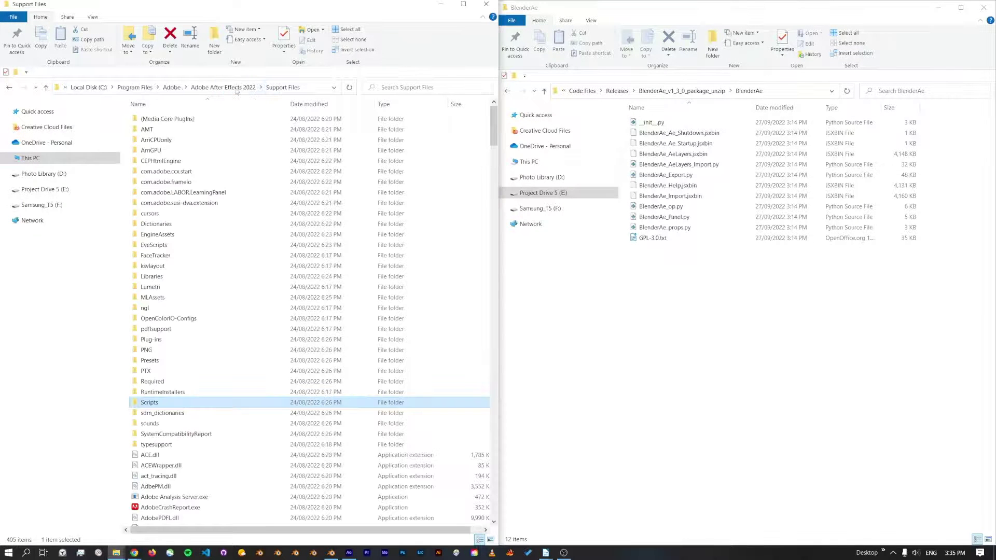
{"action": "double_click", "coordinate": [162, 405]}
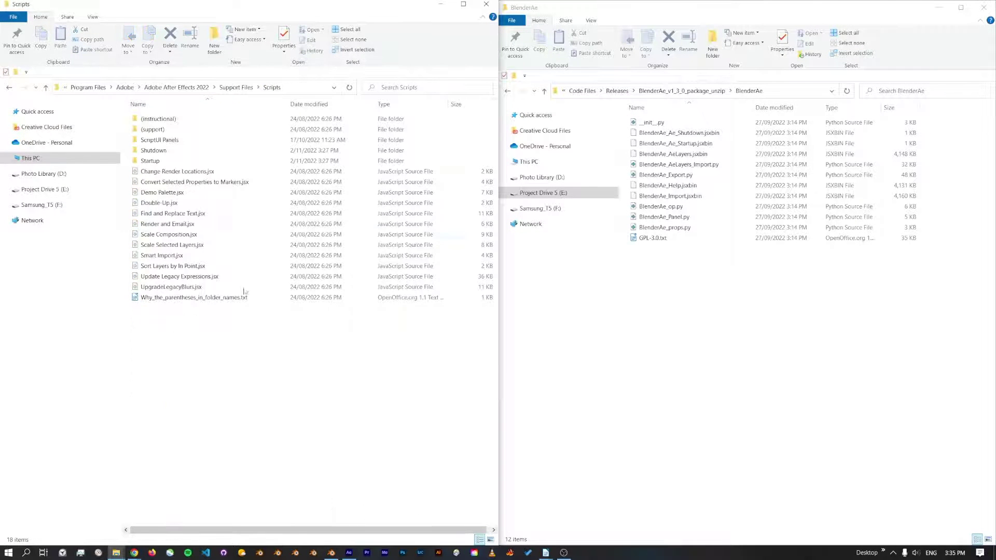
{"action": "left_click", "coordinate": [159, 161]}
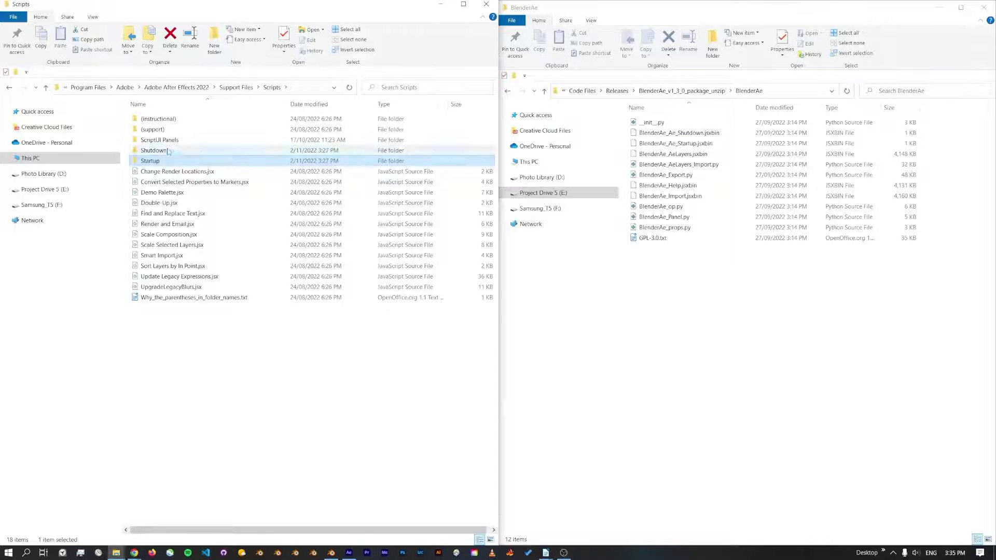
{"action": "double_click", "coordinate": [184, 163]}
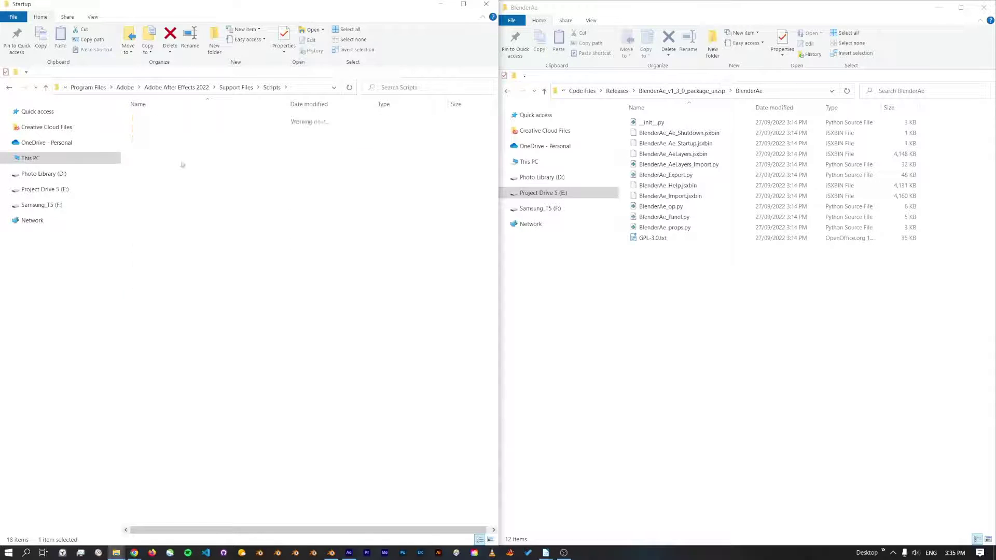
{"action": "left_click_drag", "start_coordinate": [693, 145], "coordinate": [175, 199]}
{"action": "left_click", "coordinate": [497, 234]}
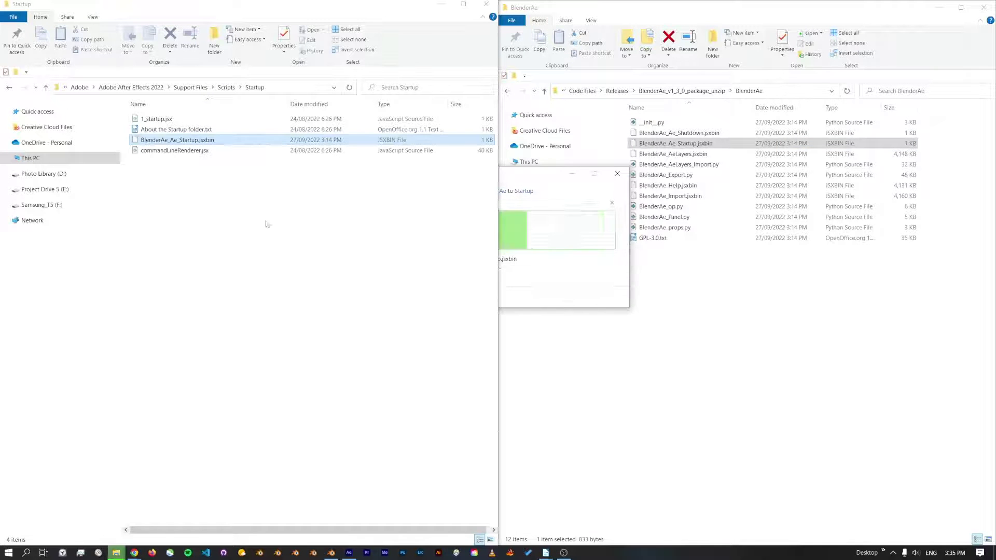
- Copy BlenderAe_Ae_Shutdown.jsxbin into the Scripts\Shutdown folder with administrator permission
{"action": "left_click", "coordinate": [226, 87]}
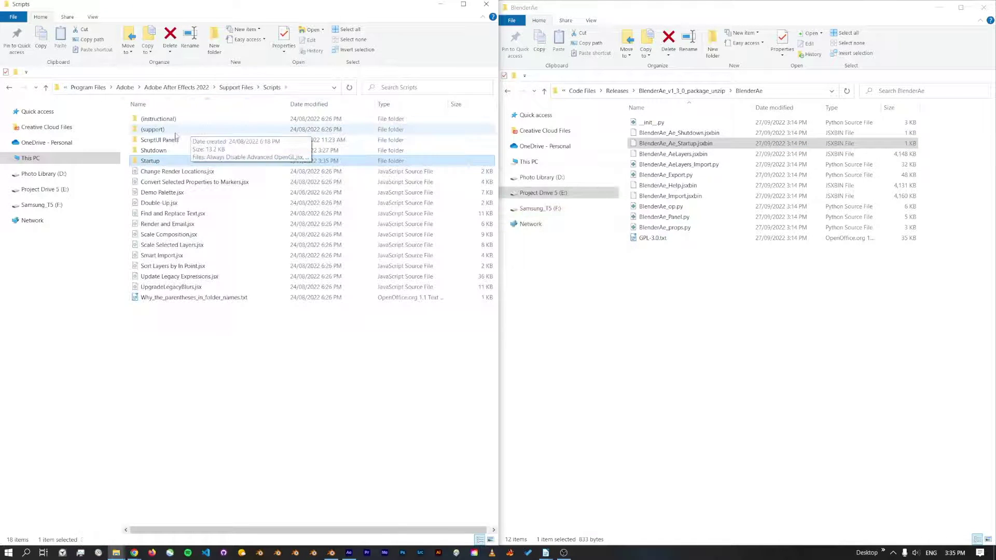
{"action": "double_click", "coordinate": [154, 151]}
{"action": "left_click", "coordinate": [664, 134]}
{"action": "left_click_drag", "start_coordinate": [665, 134], "coordinate": [207, 200]}
{"action": "left_click", "coordinate": [462, 234]}
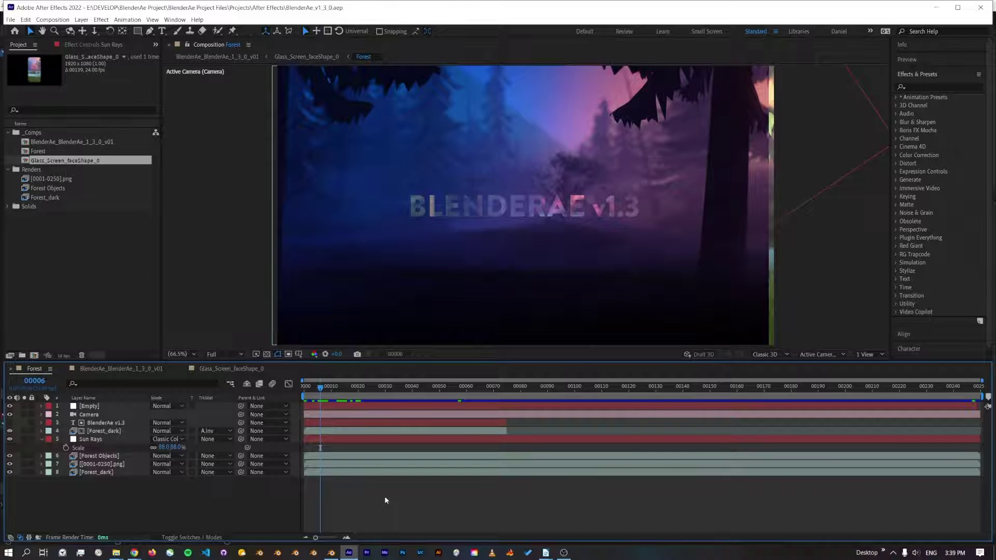
- Back in Blender, connect the BlenderAe panel to After Effects, leaving it Connected
{"action": "left_click", "coordinate": [332, 551]}
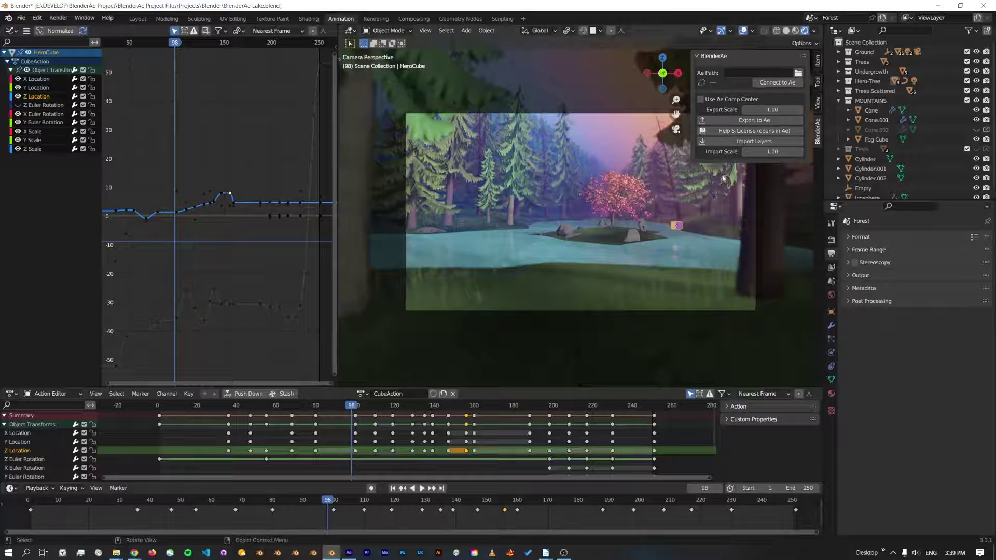
{"action": "left_click", "coordinate": [772, 83]}
{"action": "left_click", "coordinate": [781, 78]}
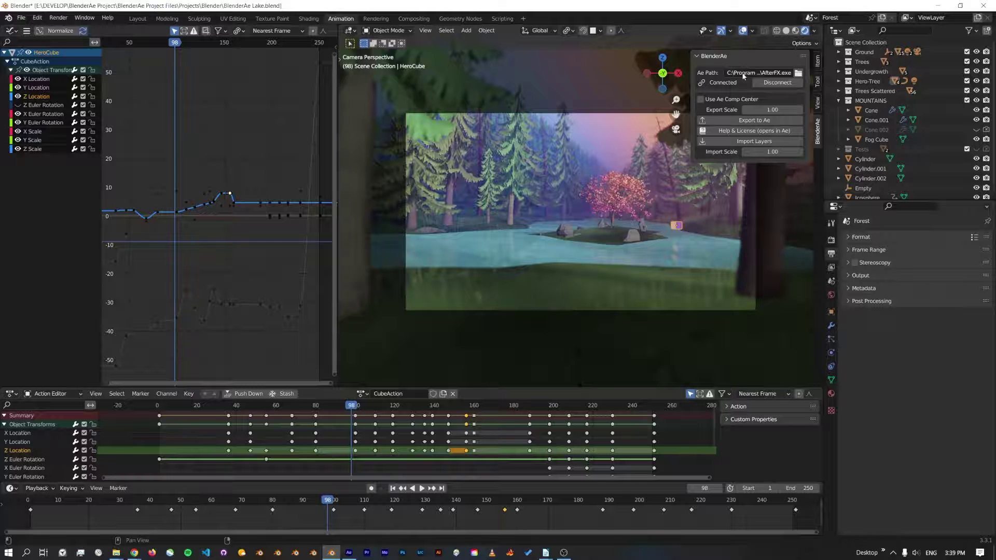
{"action": "left_click", "coordinate": [770, 83]}
{"action": "left_click", "coordinate": [770, 83]}
{"action": "left_click", "coordinate": [771, 83]}
{"action": "left_click", "coordinate": [771, 83]}
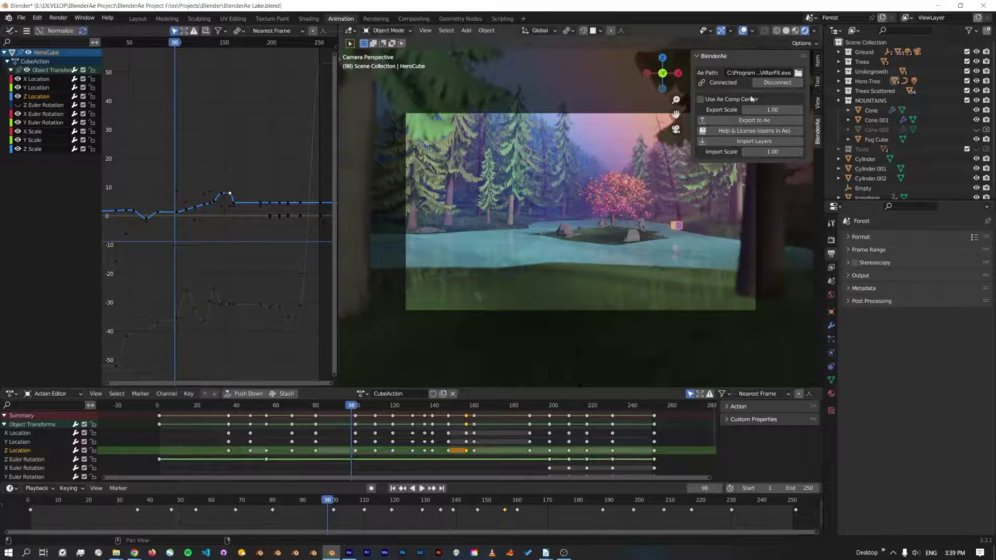